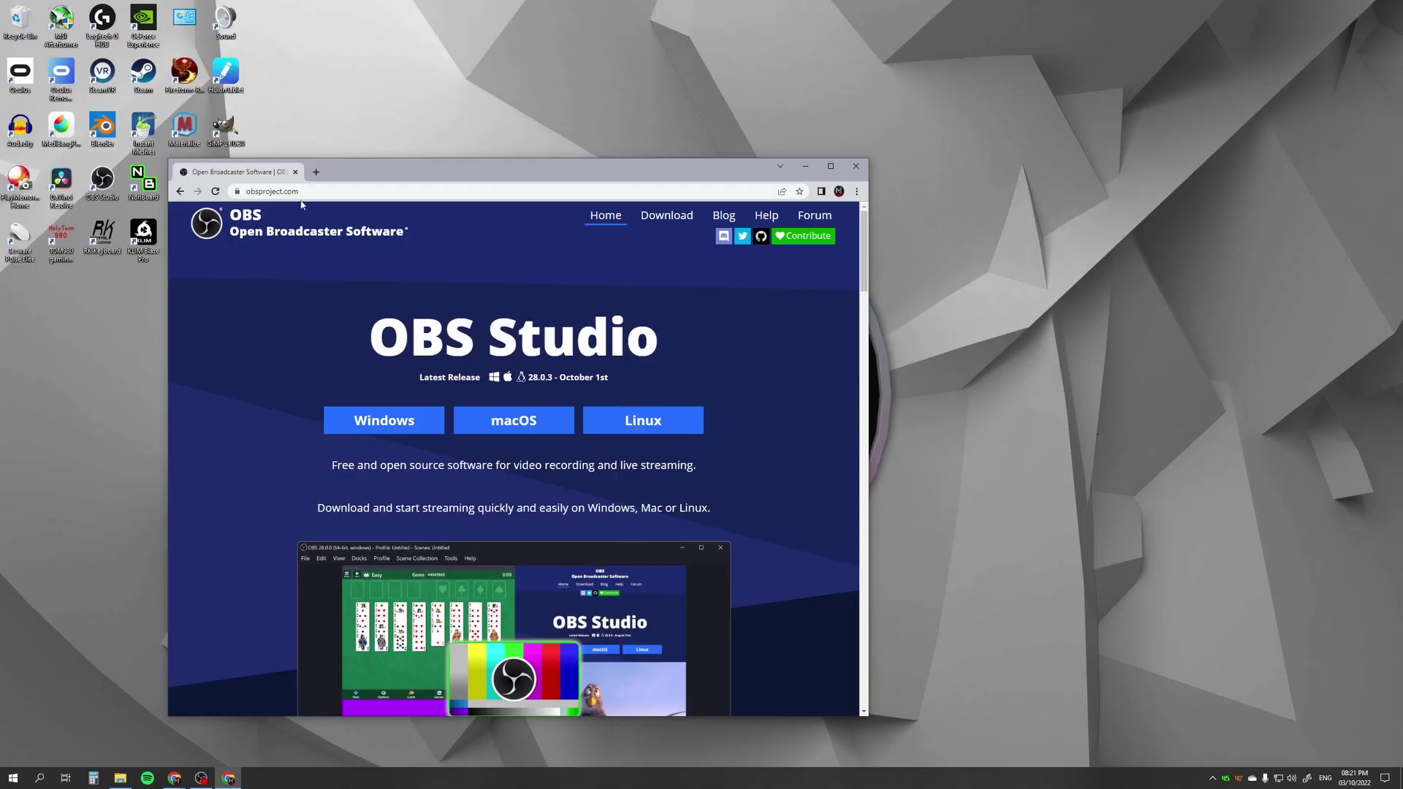
# Download the OBS Studio Windows installer from obsproject.com.
pyautogui.click(381, 428)
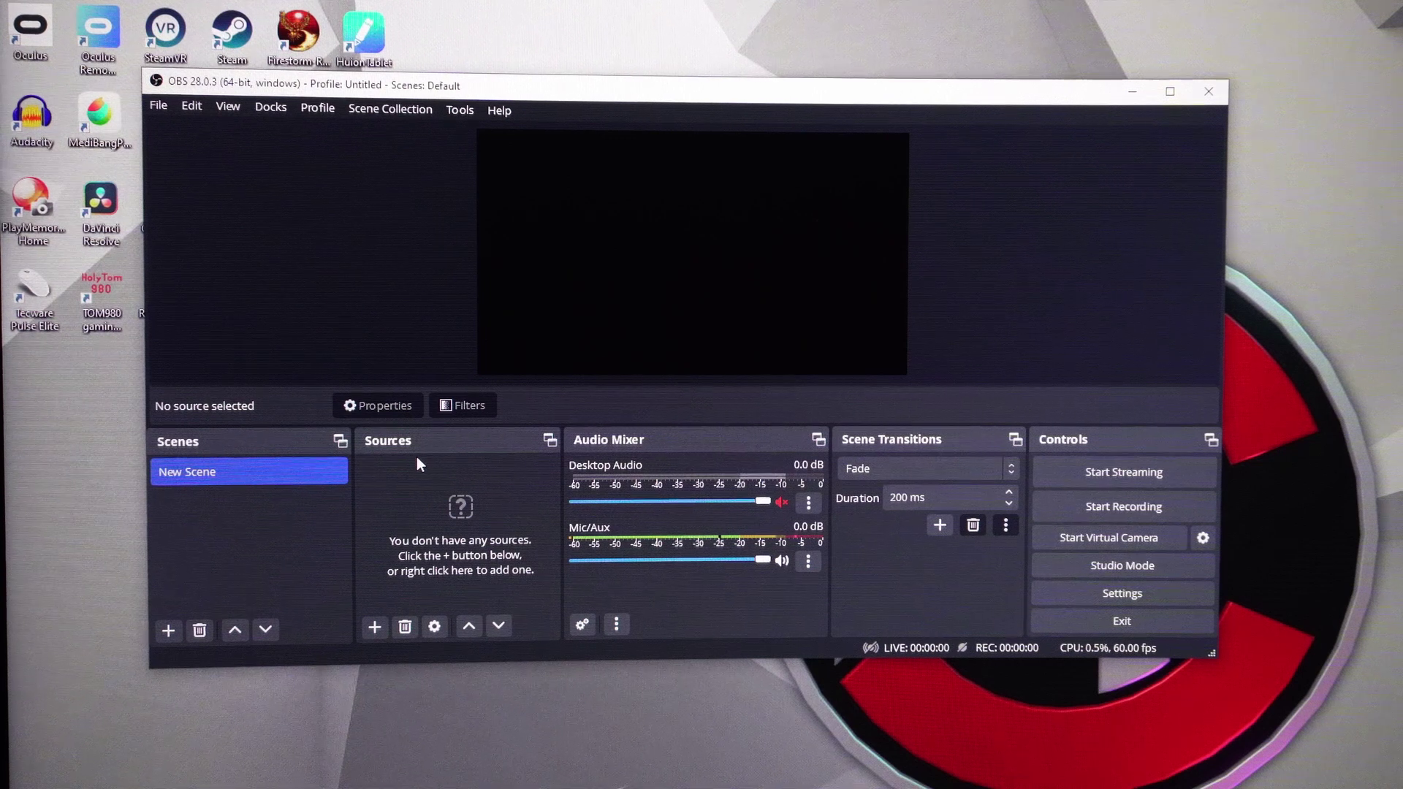
# Create an Audio Input Capture source using Microphone (Realtek(R) Audio).
pyautogui.click(373, 628)
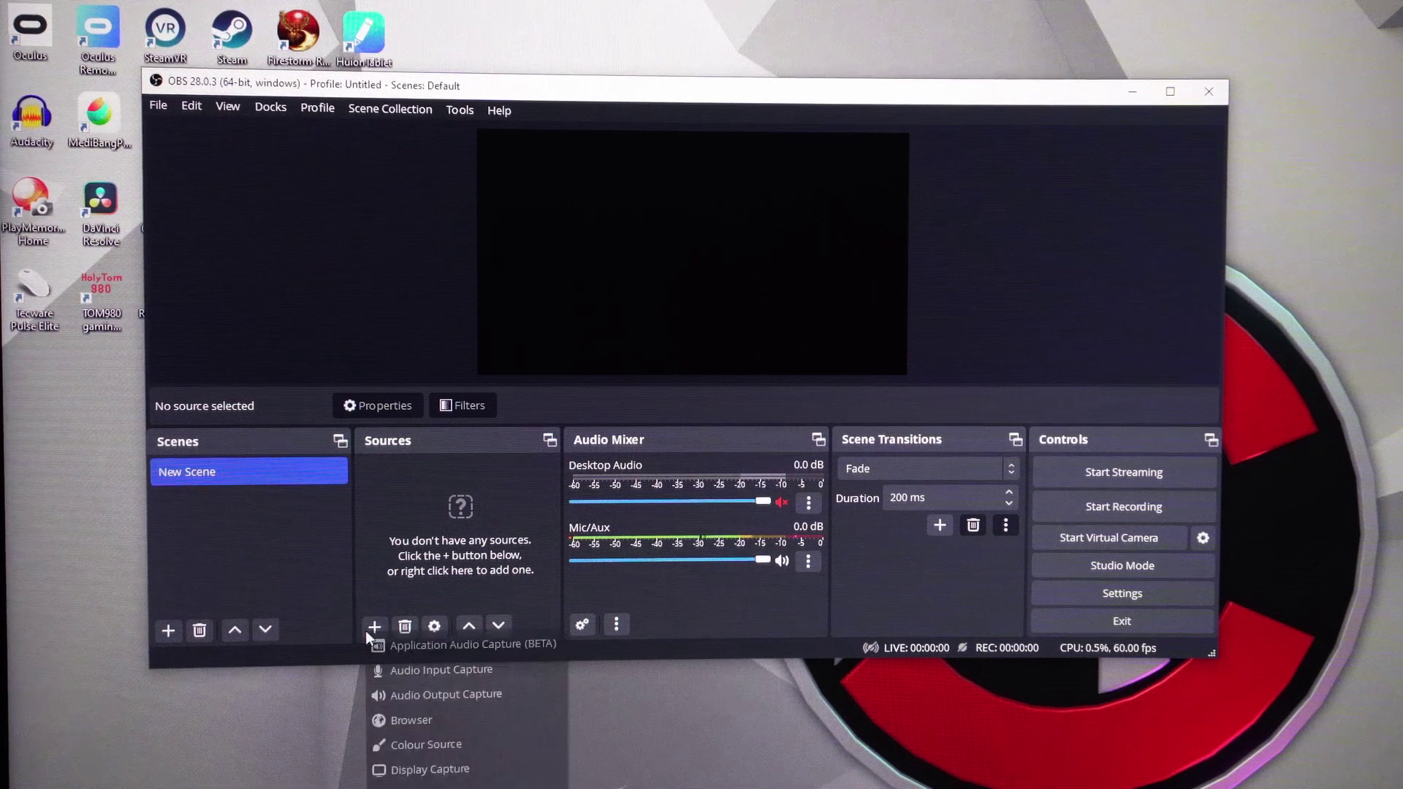
pyautogui.click(412, 668)
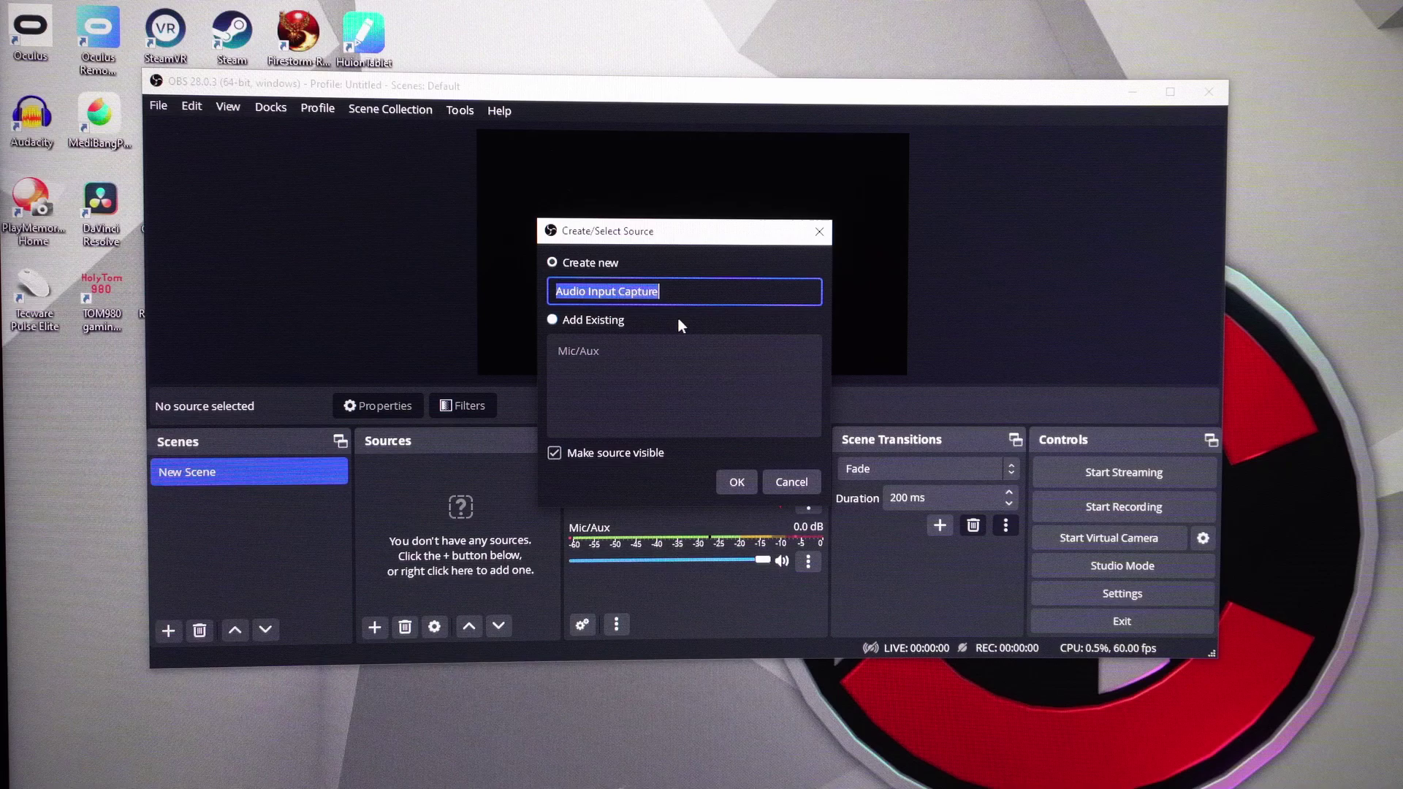
pyautogui.click(738, 484)
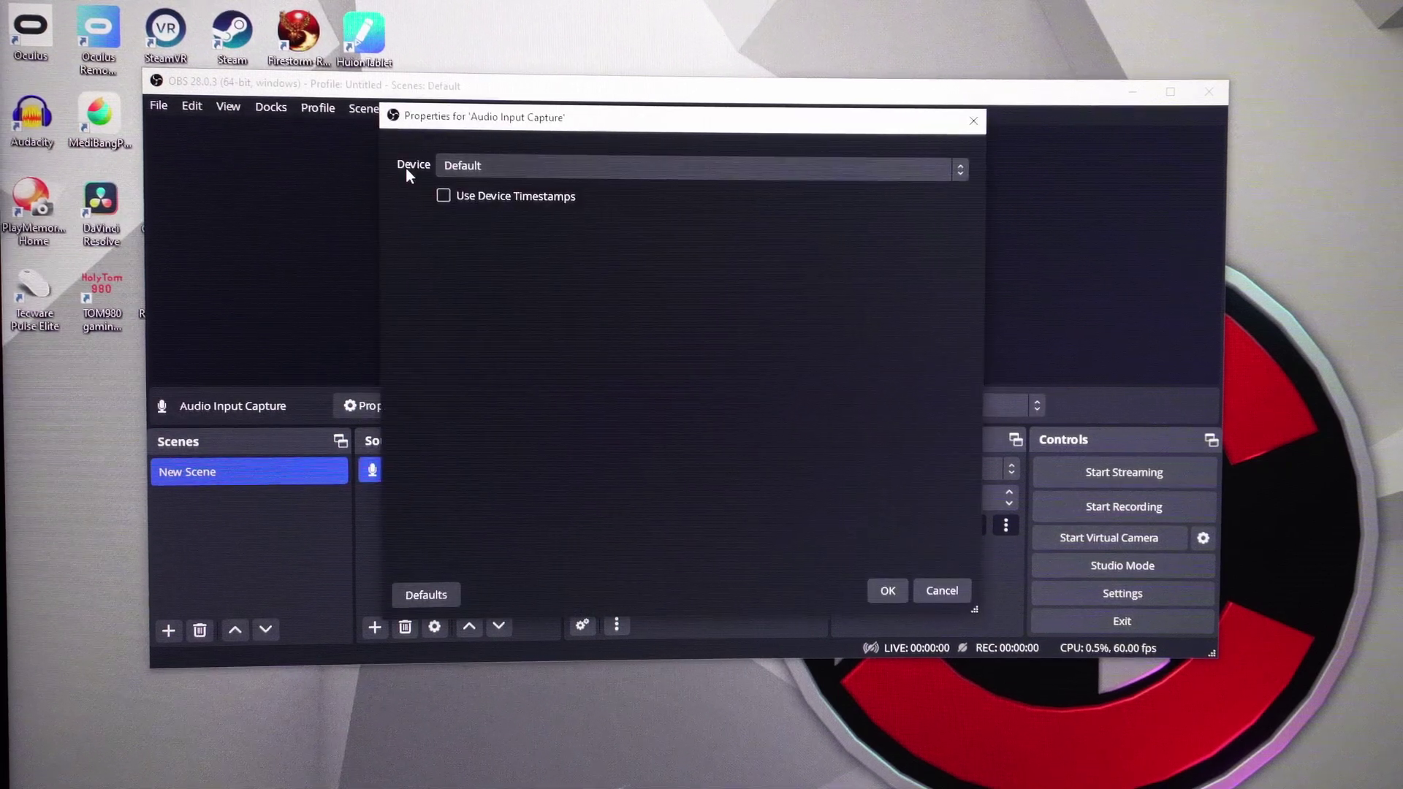
pyautogui.click(613, 170)
pyautogui.click(585, 238)
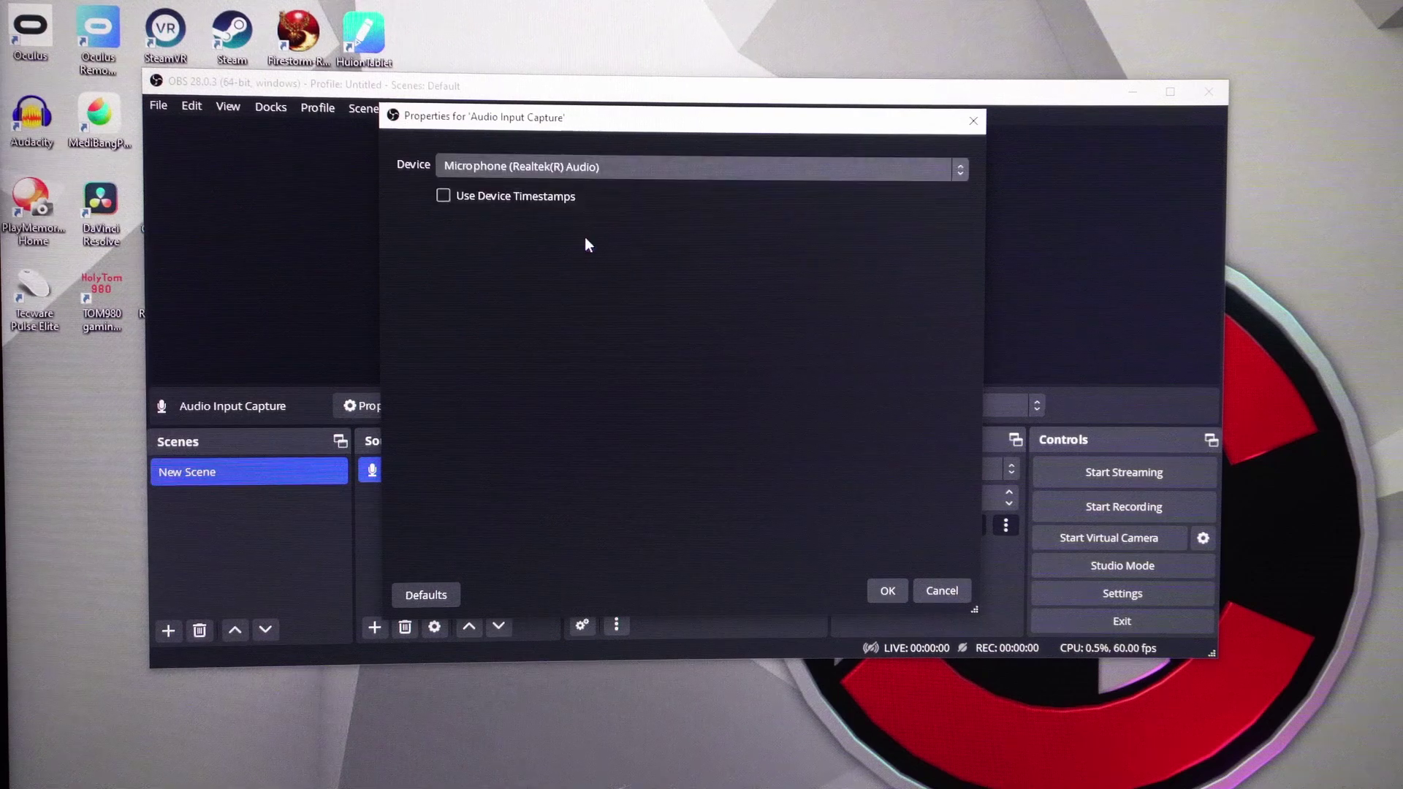
pyautogui.click(887, 591)
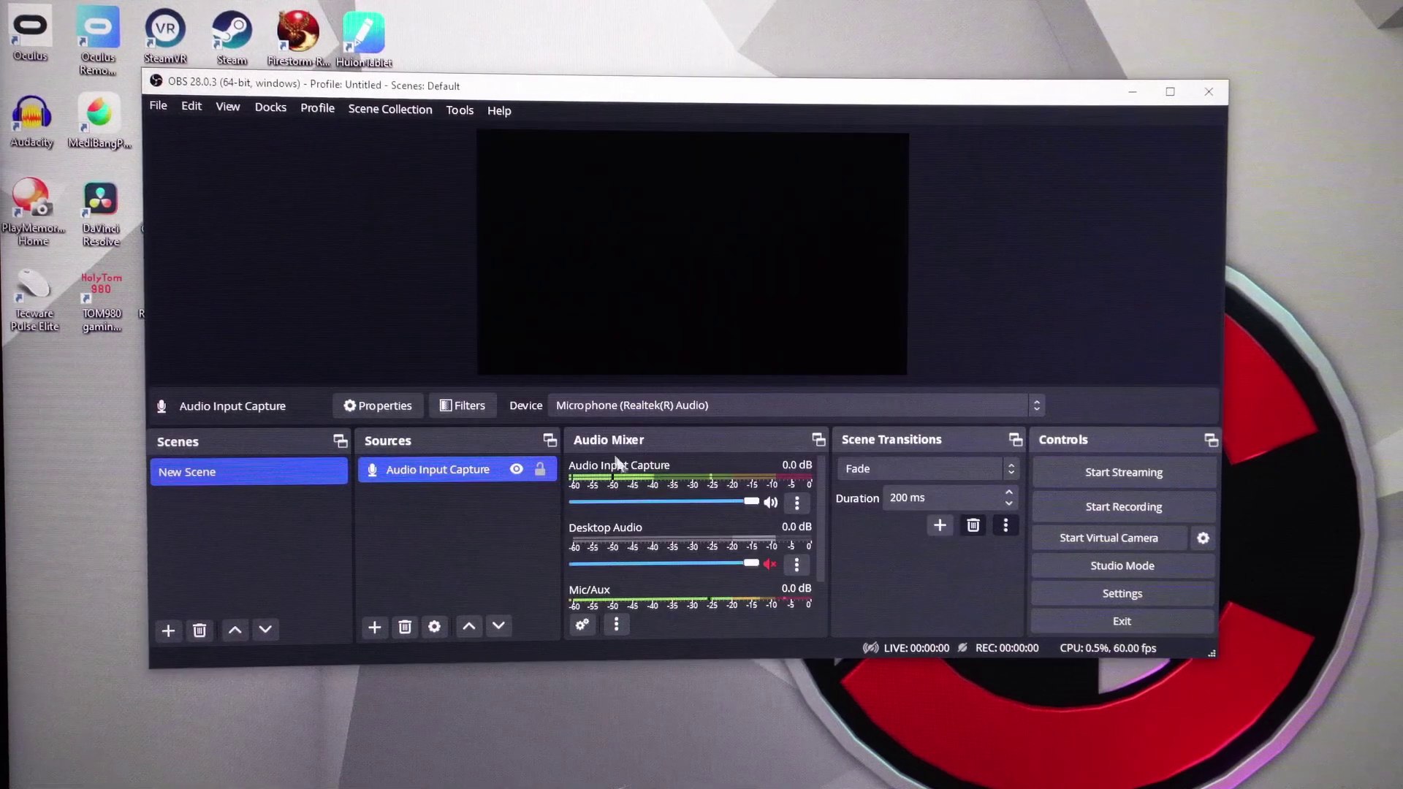
# Add a filter named 'Noise Suppression' to the microphone source via its mixer Filters menu.
pyautogui.click(797, 505)
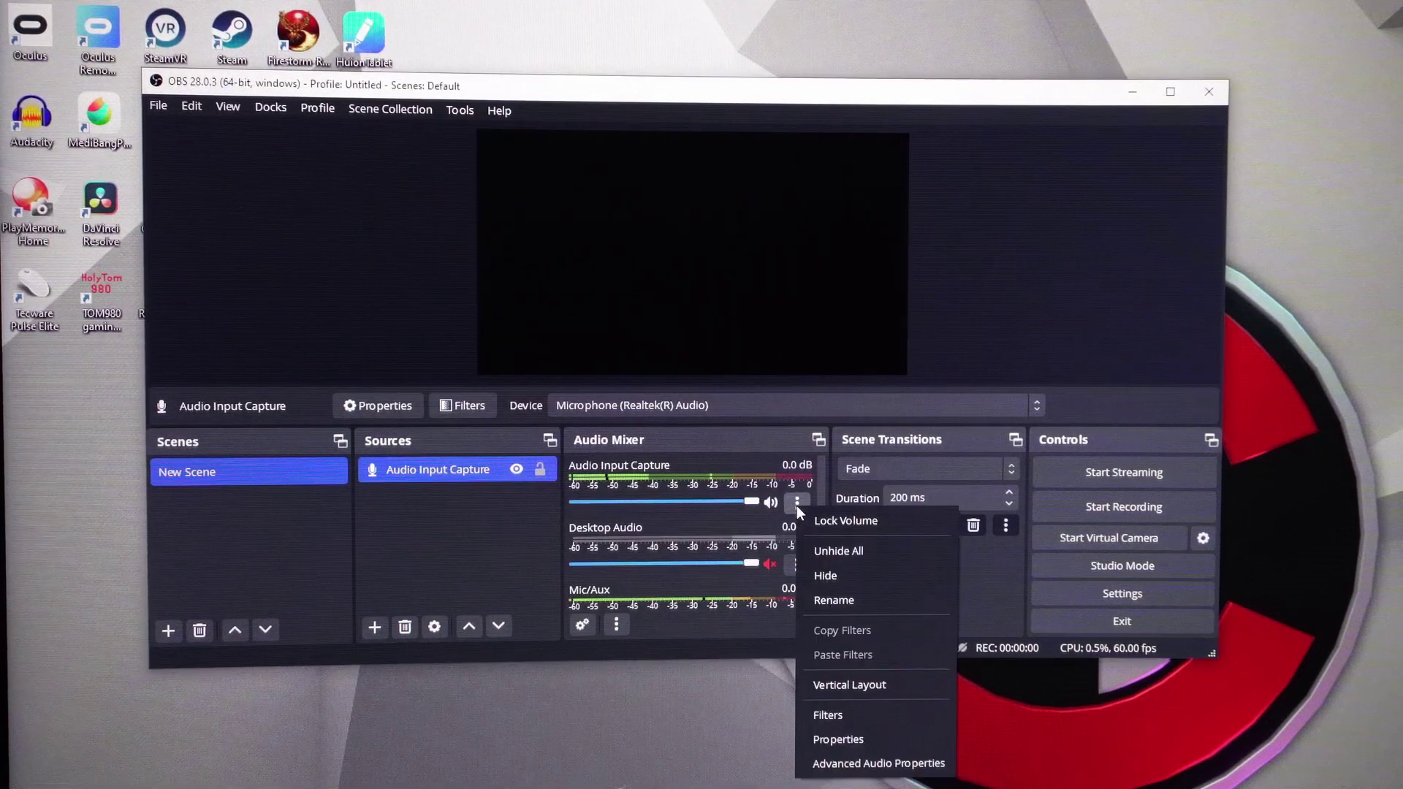
pyautogui.click(846, 715)
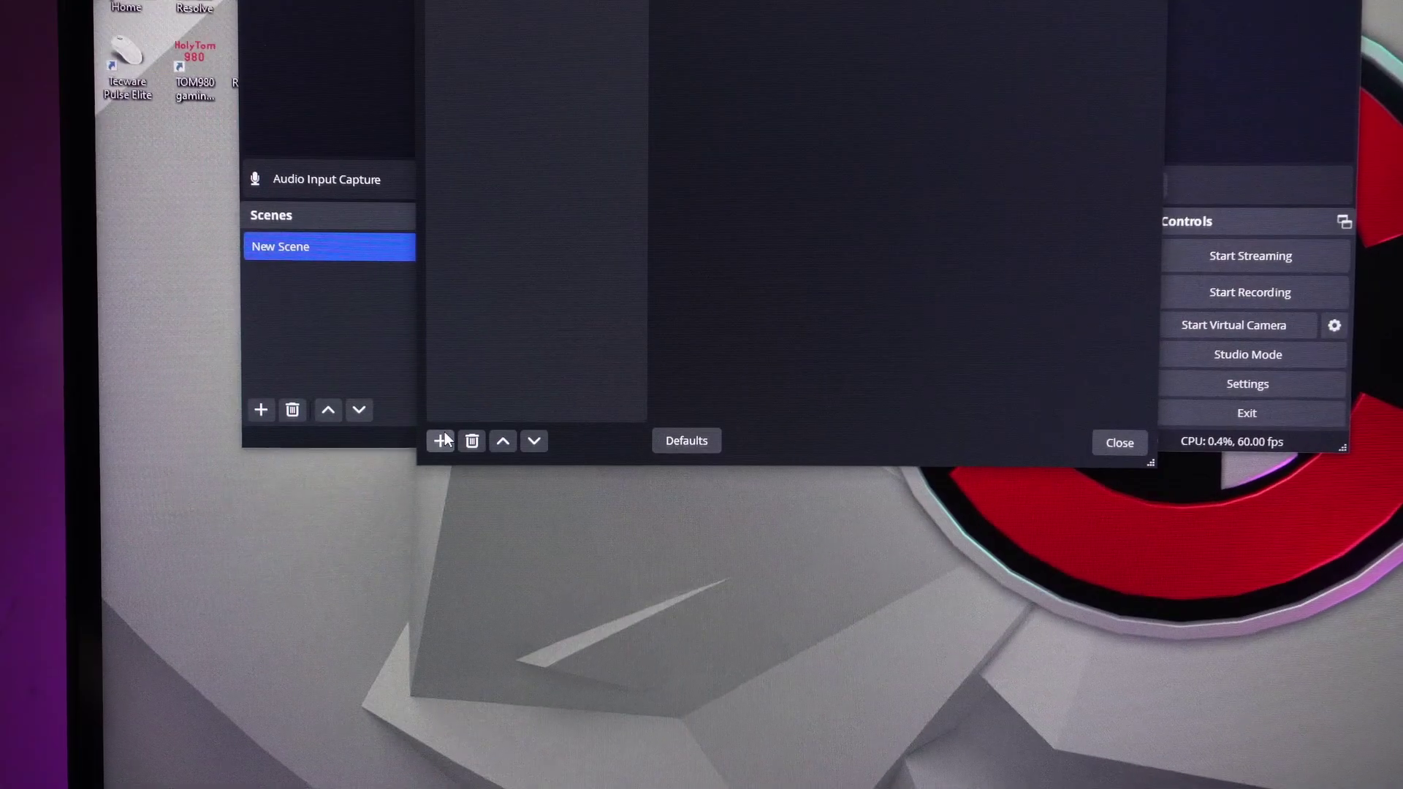
pyautogui.click(345, 656)
pyautogui.click(489, 599)
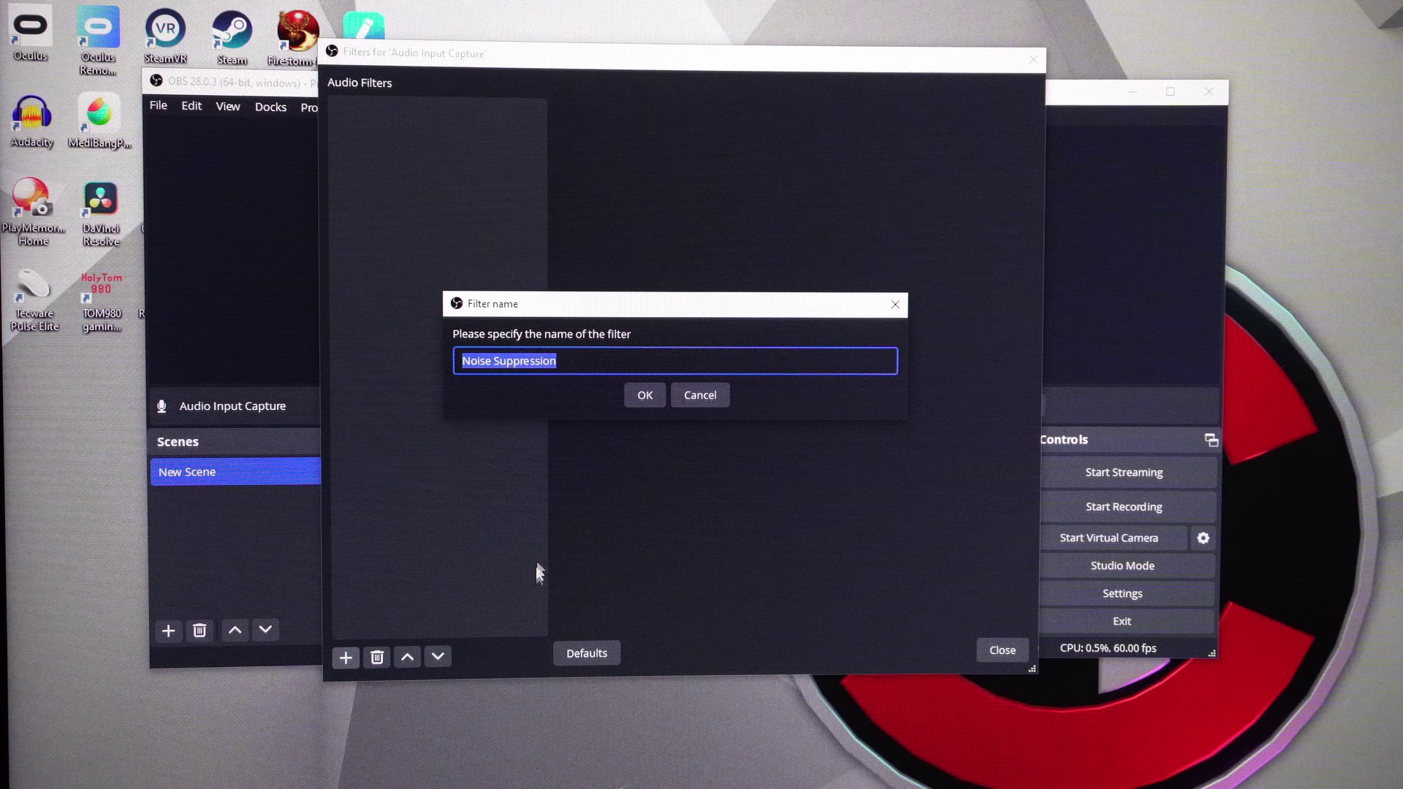
pyautogui.click(643, 397)
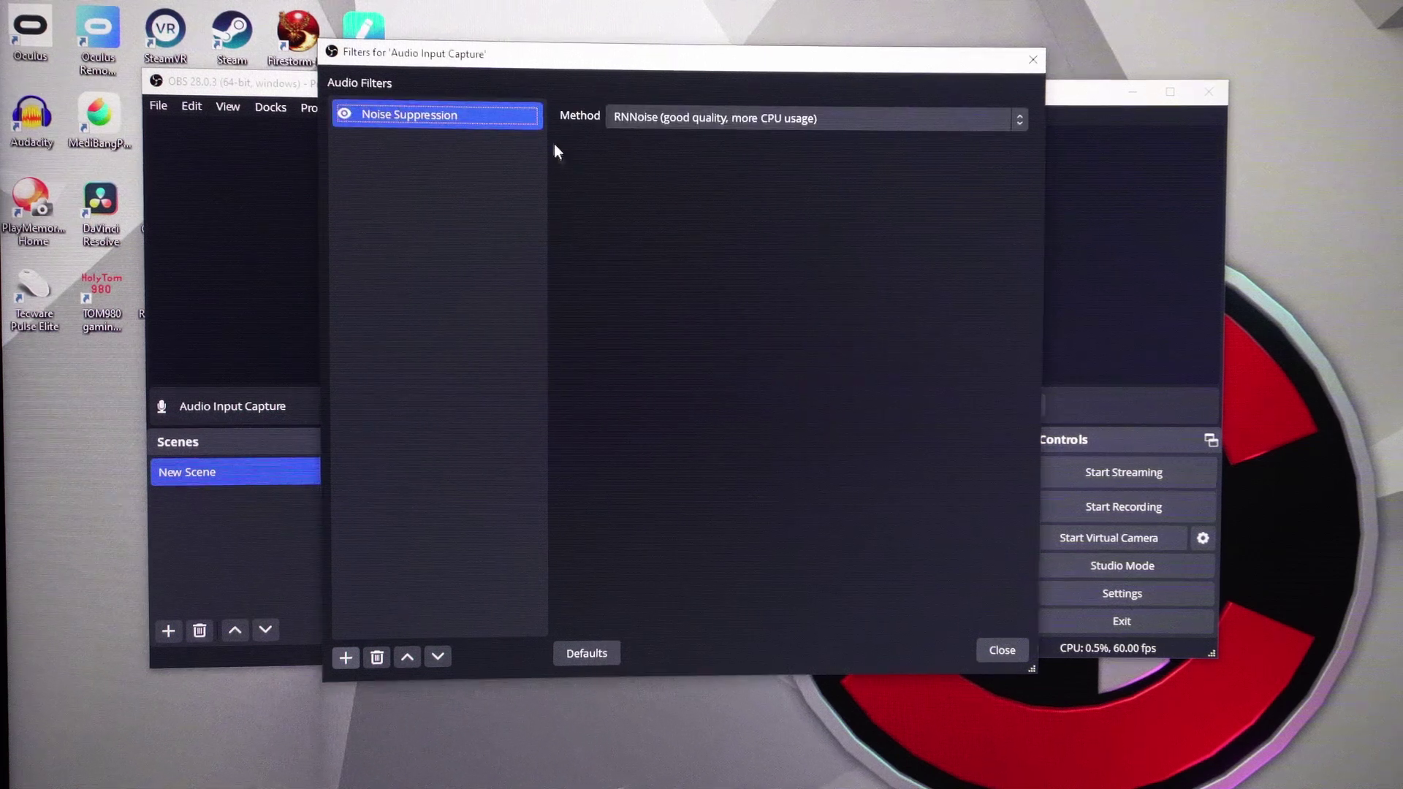
# Set the Noise Suppression method to Speex (low CPU usage, low quality).
pyautogui.click(644, 117)
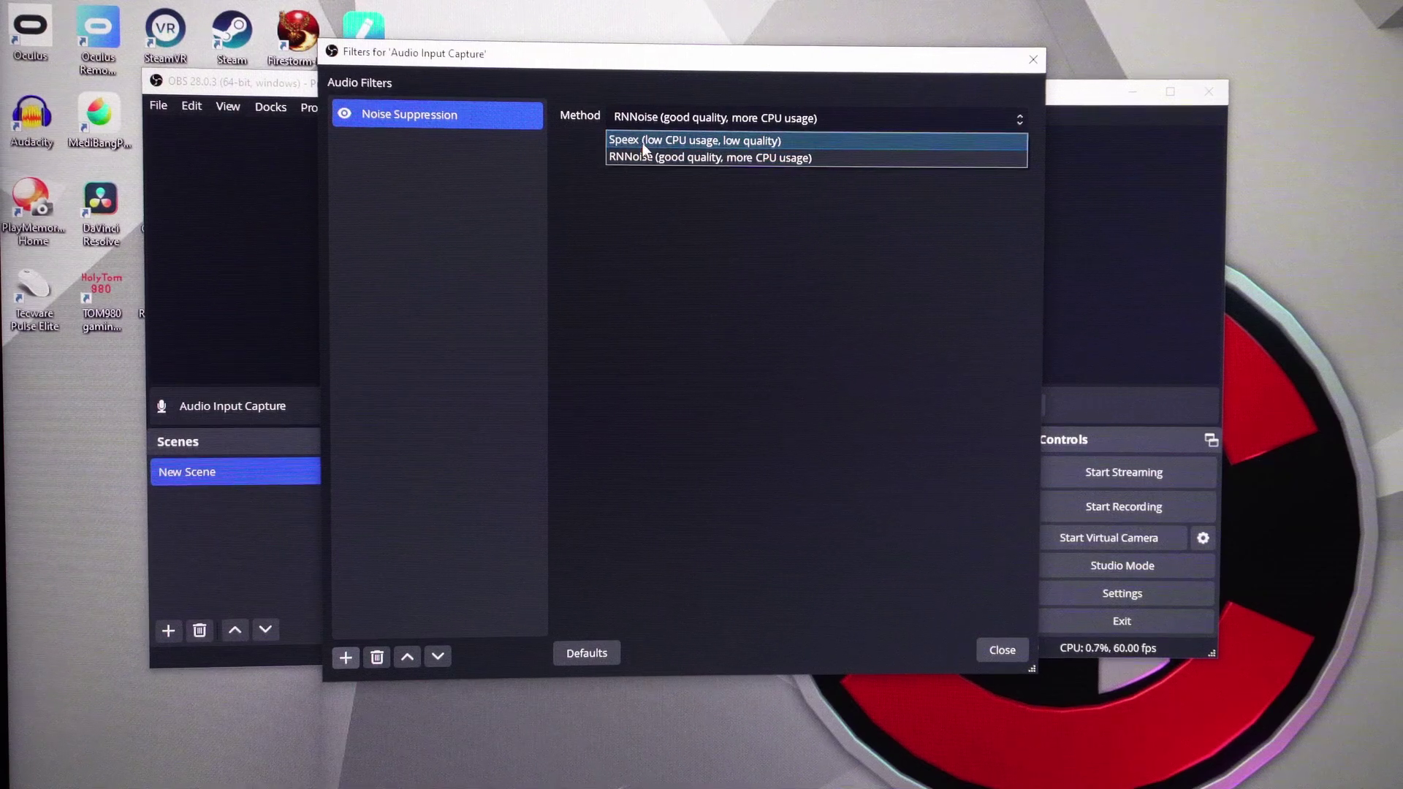
pyautogui.click(645, 143)
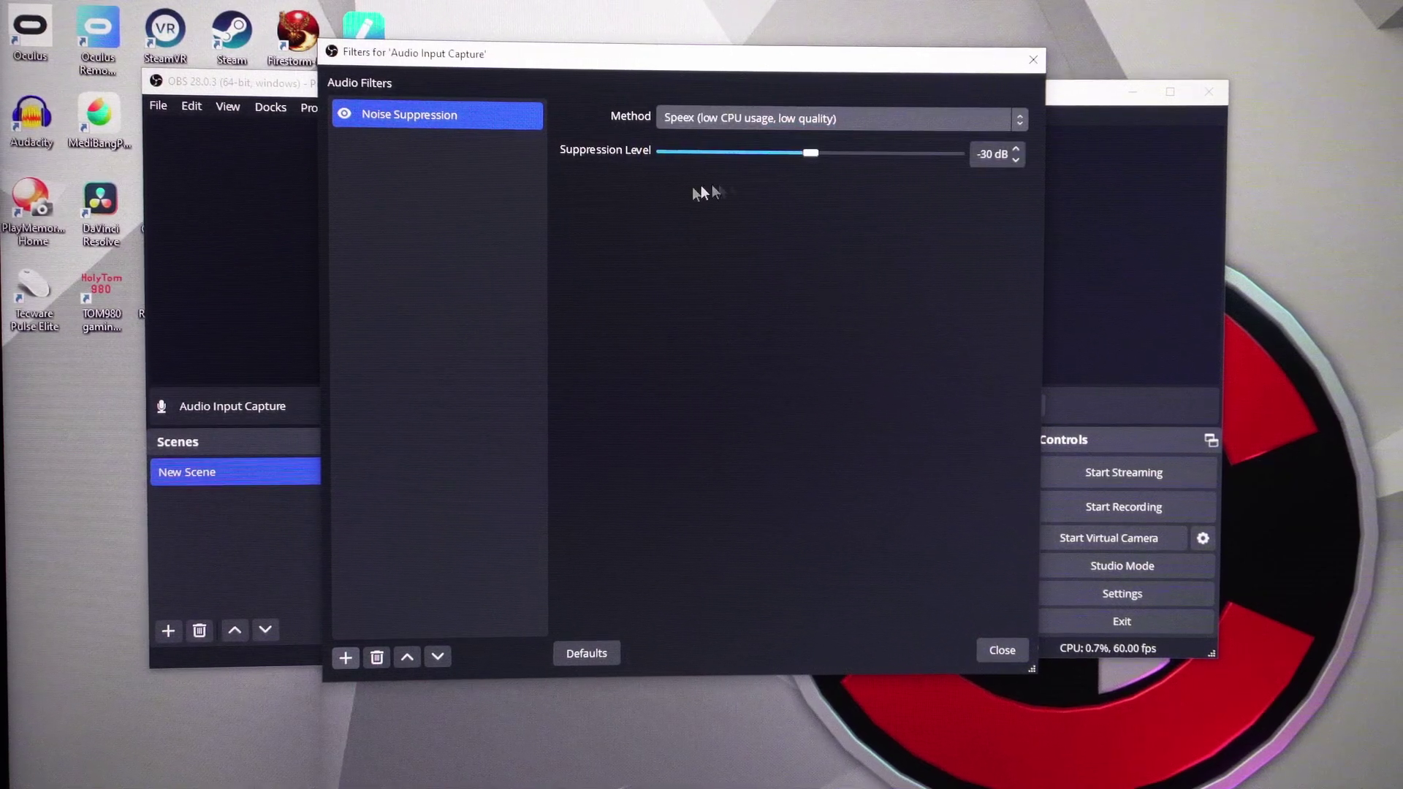